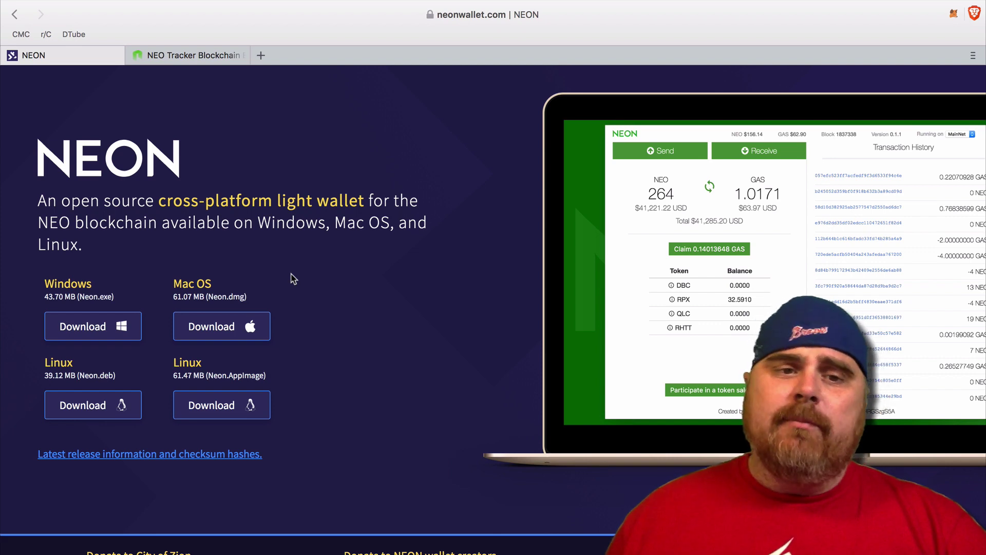
Create a new Neon wallet, entering and repeating a passphrase to encrypt the private key, and generate its keys
scroll(293, 278, "down", 1)
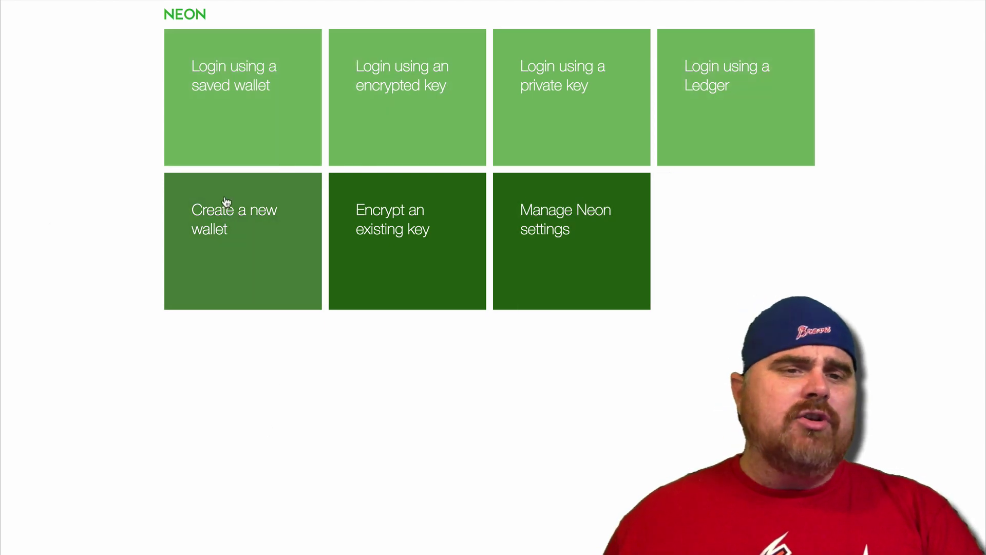
left_click(235, 224)
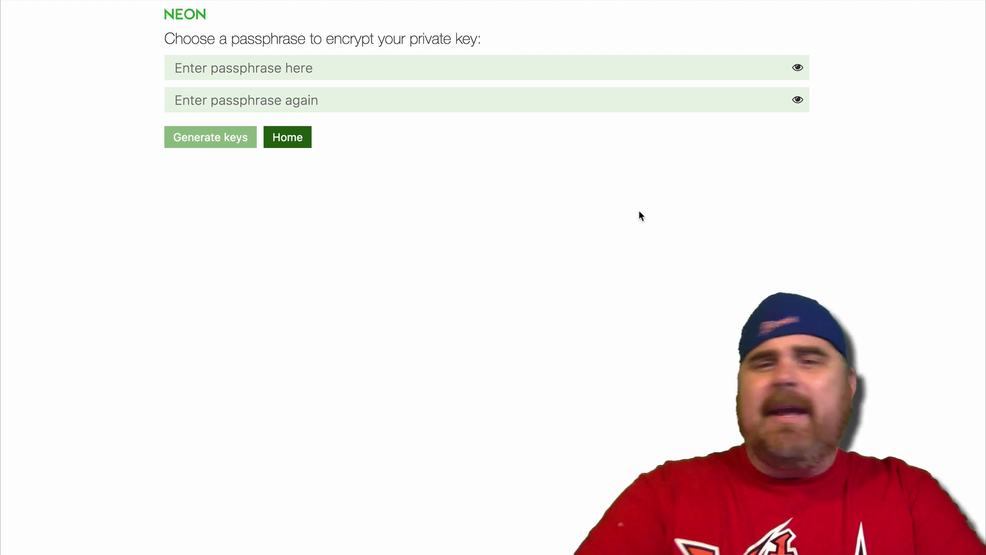
type("••")
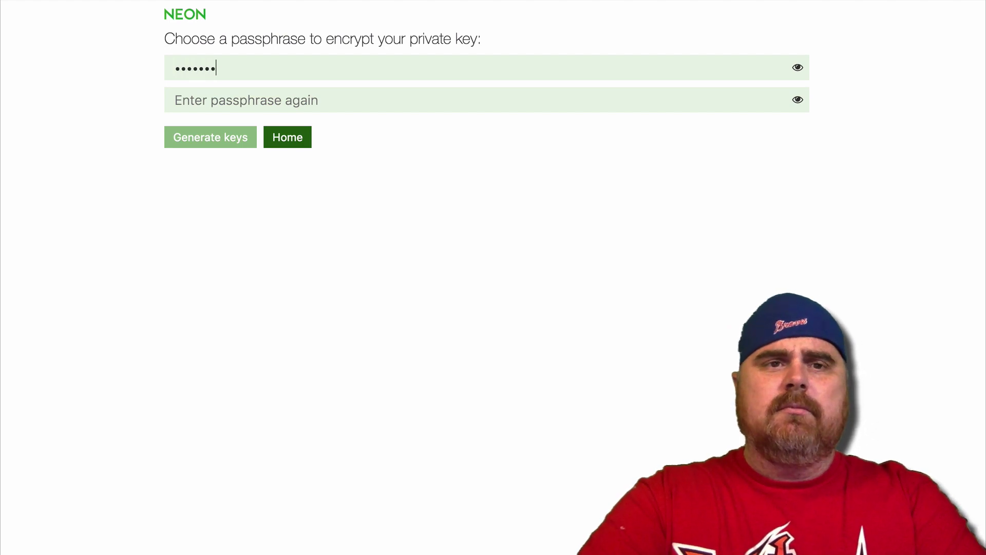
type("••••")
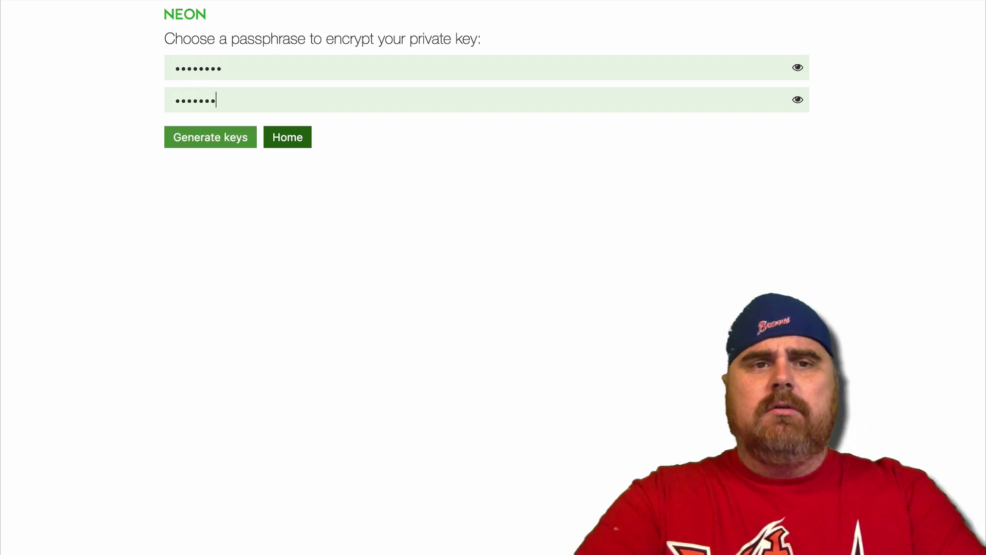
left_click(203, 146)
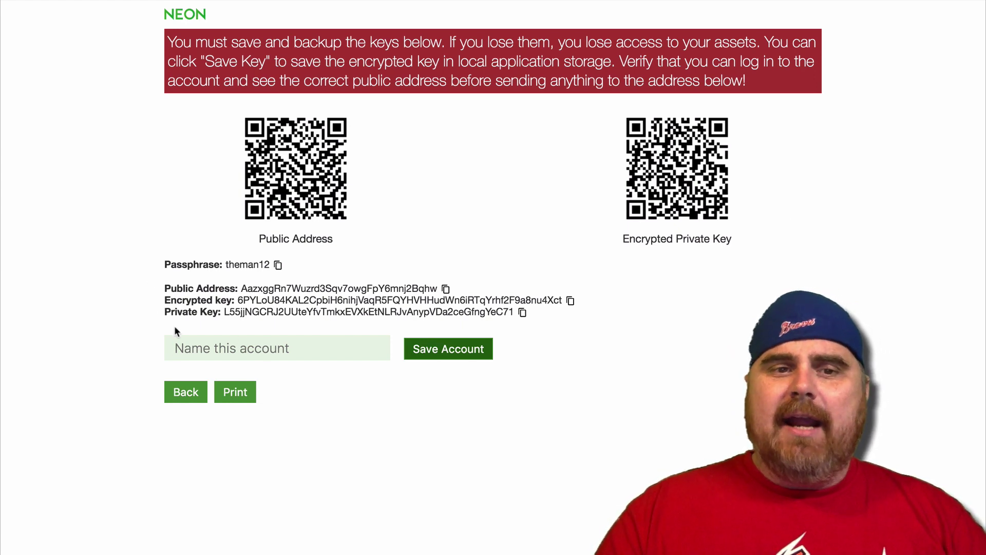
Enter BitBoy Dummy as the new account's name and go back to the wallet's start page without saving it
left_click(296, 349)
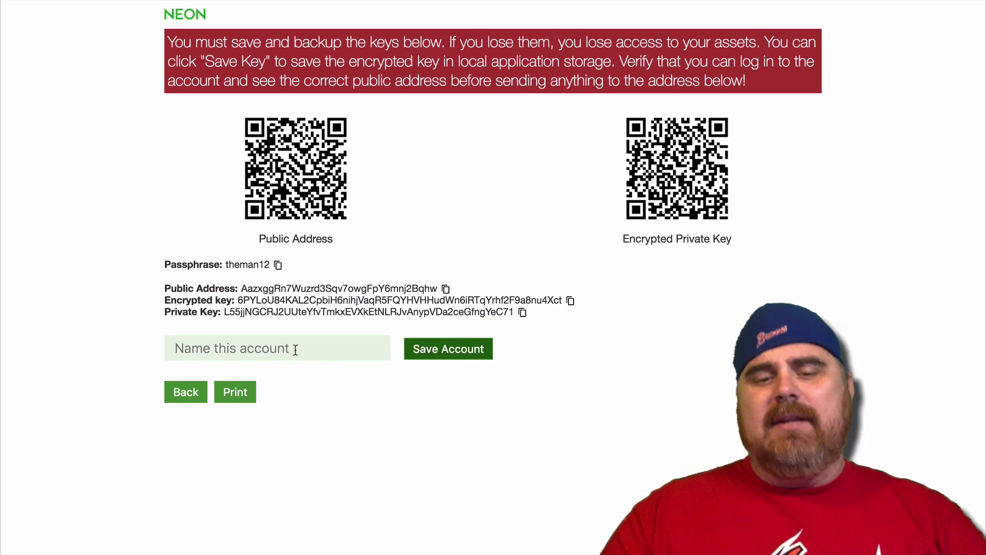
type("BitBo")
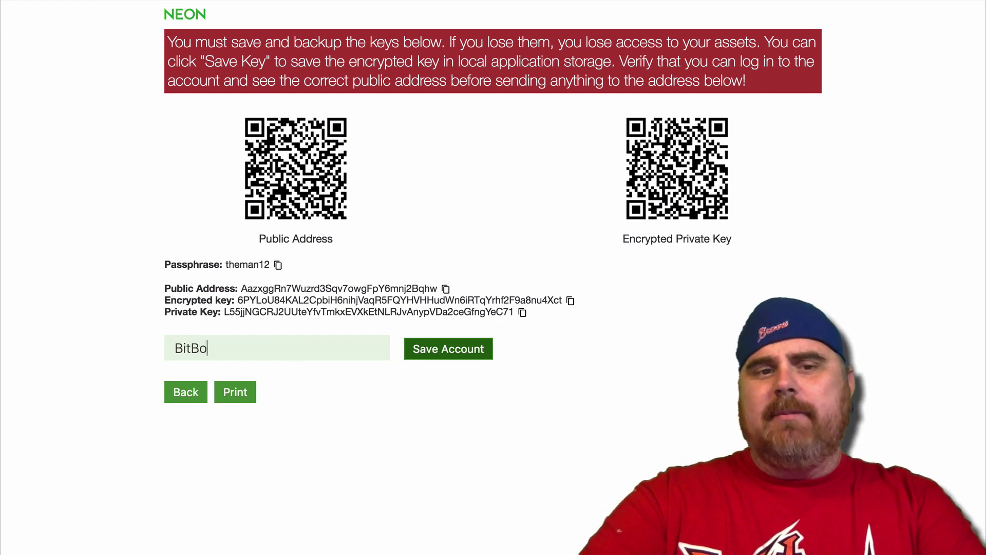
type("y Dummy")
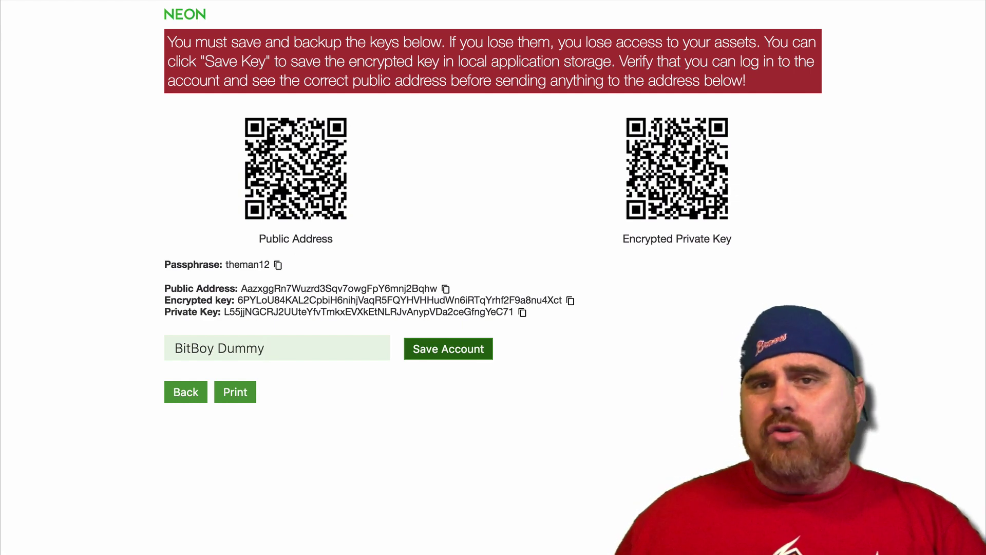
left_click(178, 390)
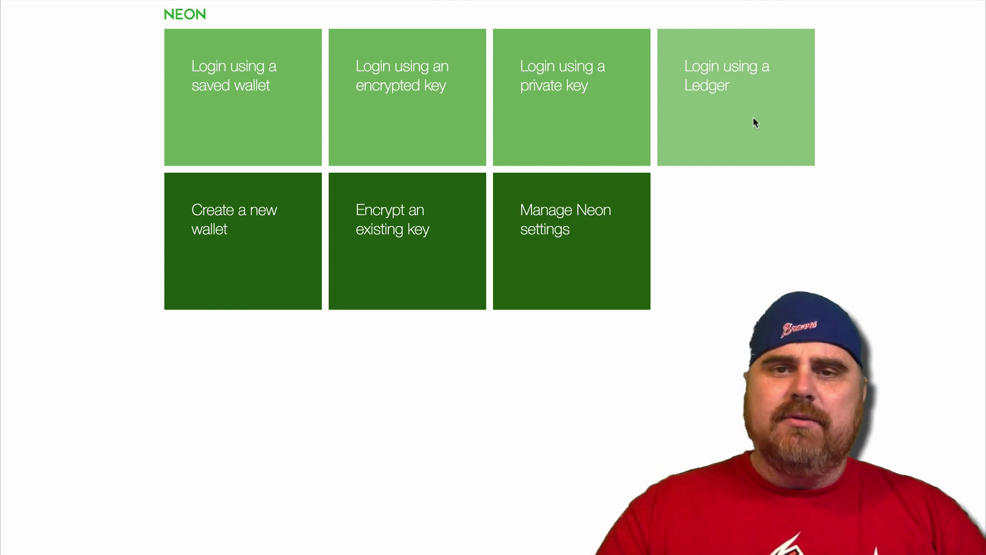
Log in to the wallet by pasting its private key
left_click(586, 123)
key("super+v")
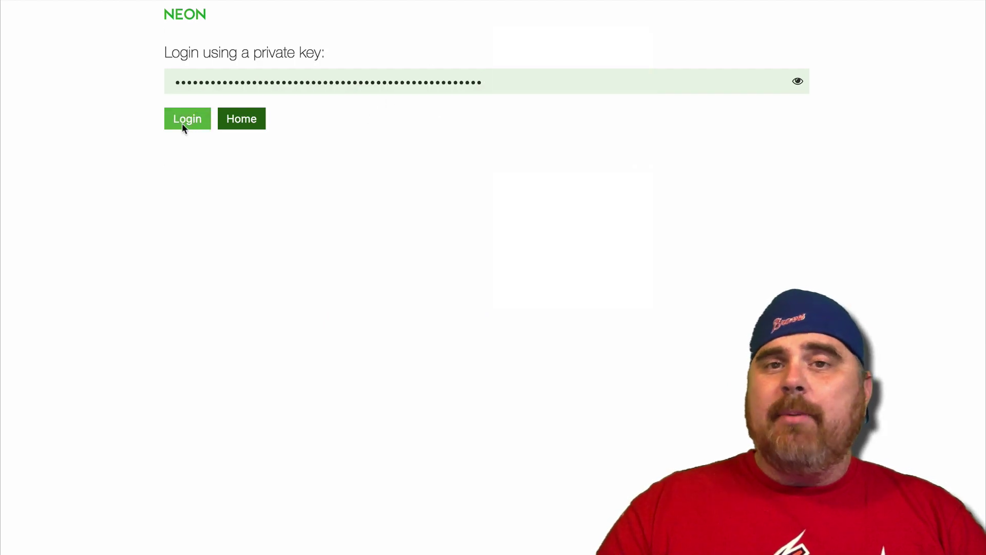
left_click(183, 122)
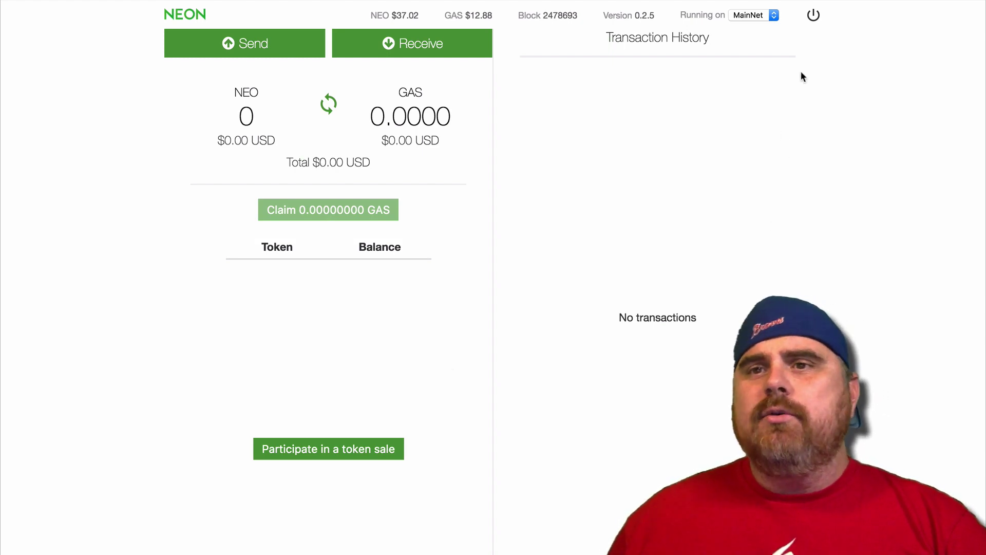
Log out of the wallet and open the token management list in the Neon settings
left_click(814, 17)
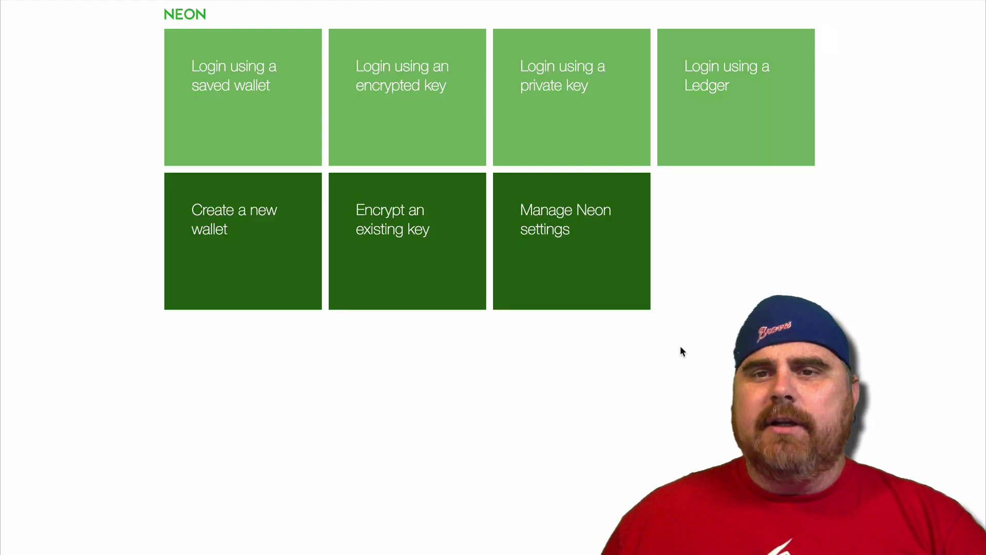
left_click(565, 229)
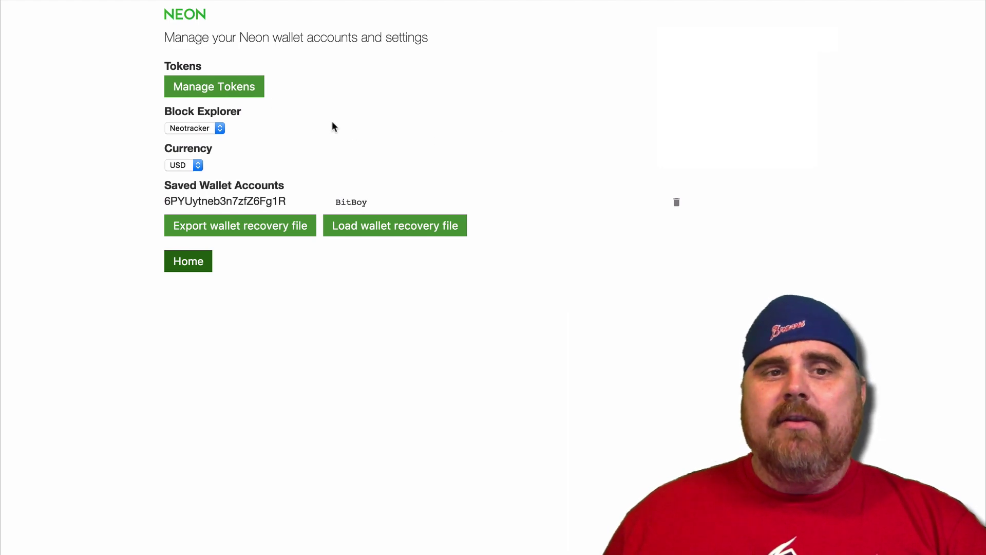
left_click(239, 92)
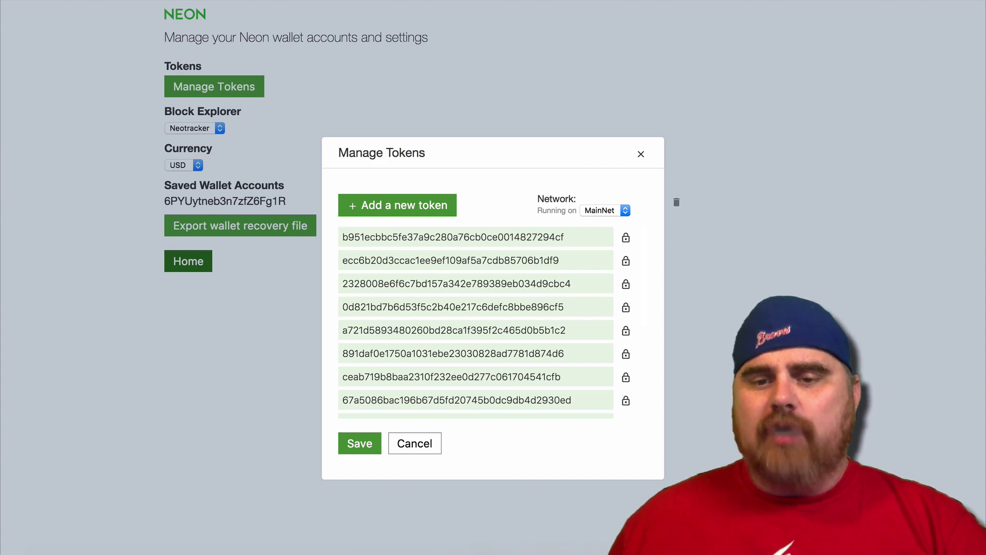
Switch to the NEO Tracker site in the browser and look through its list of assets
left_click(240, 550)
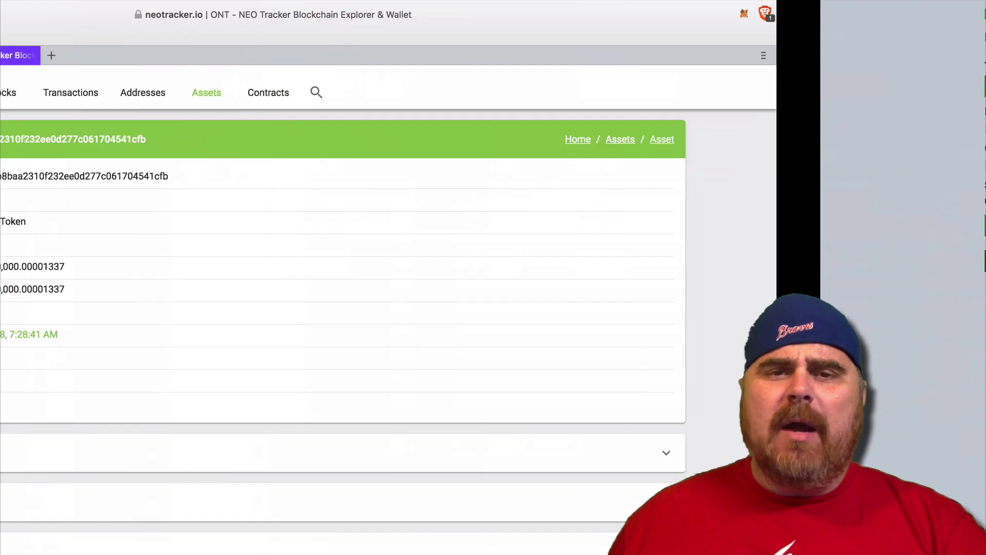
left_click(56, 91)
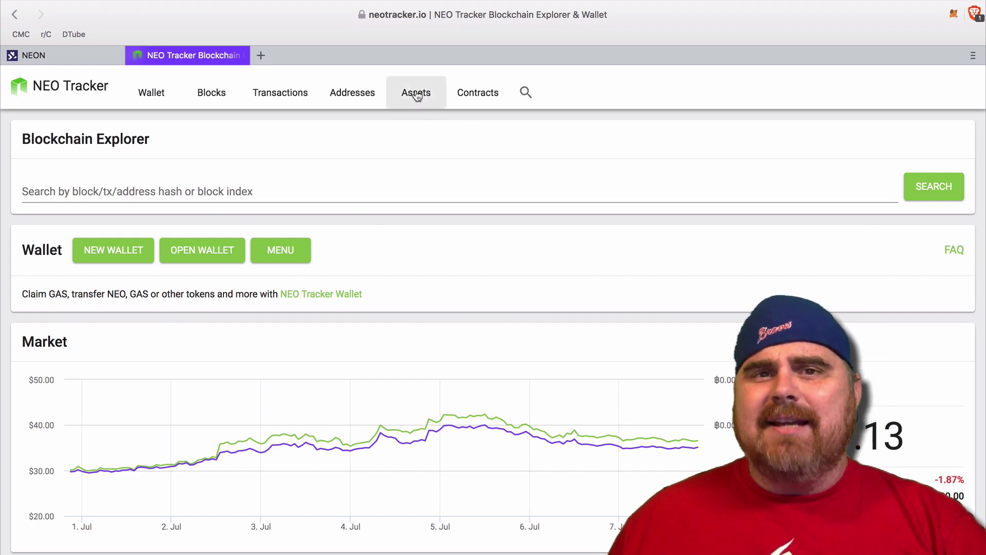
mouse_move(419, 16)
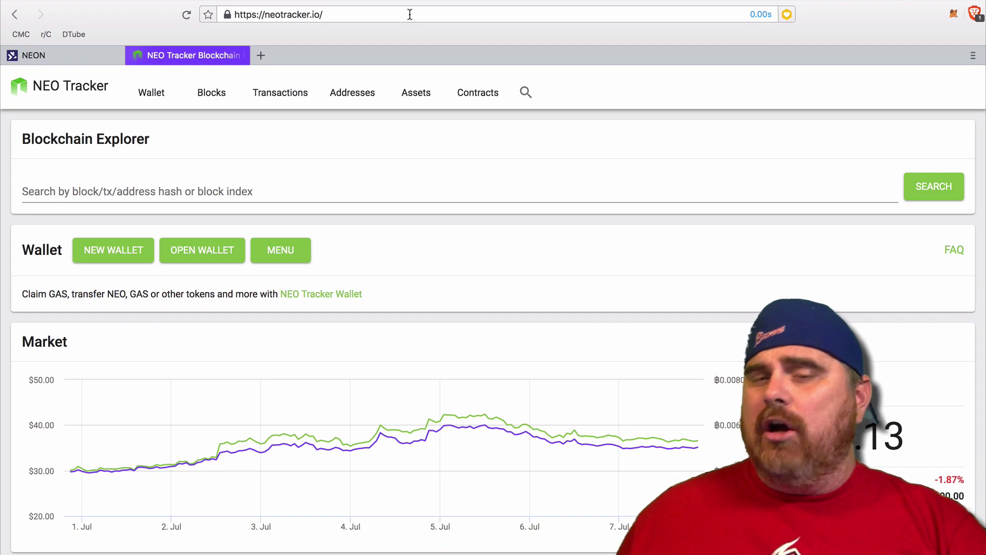
left_click(412, 96)
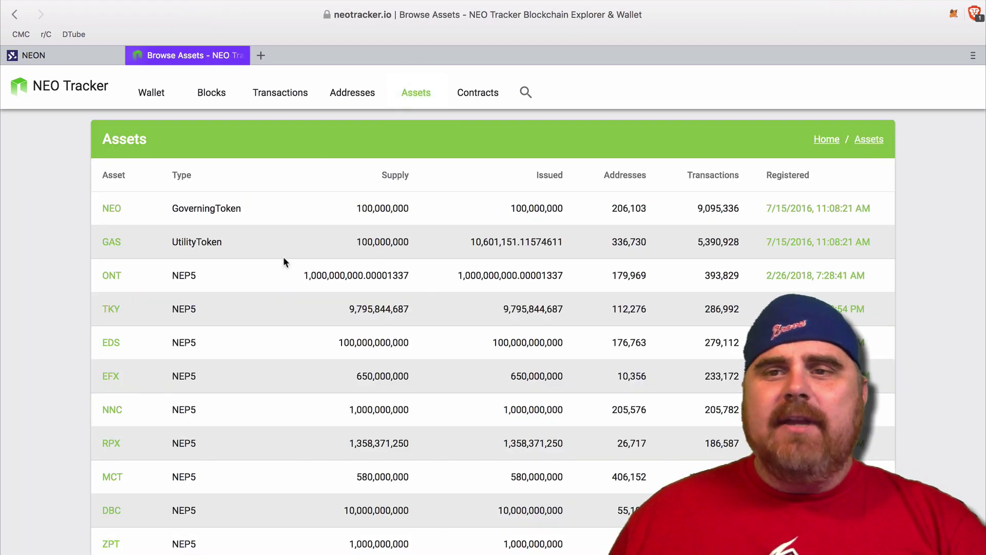
scroll(285, 262, "down", 6)
scroll(285, 262, "up", 6)
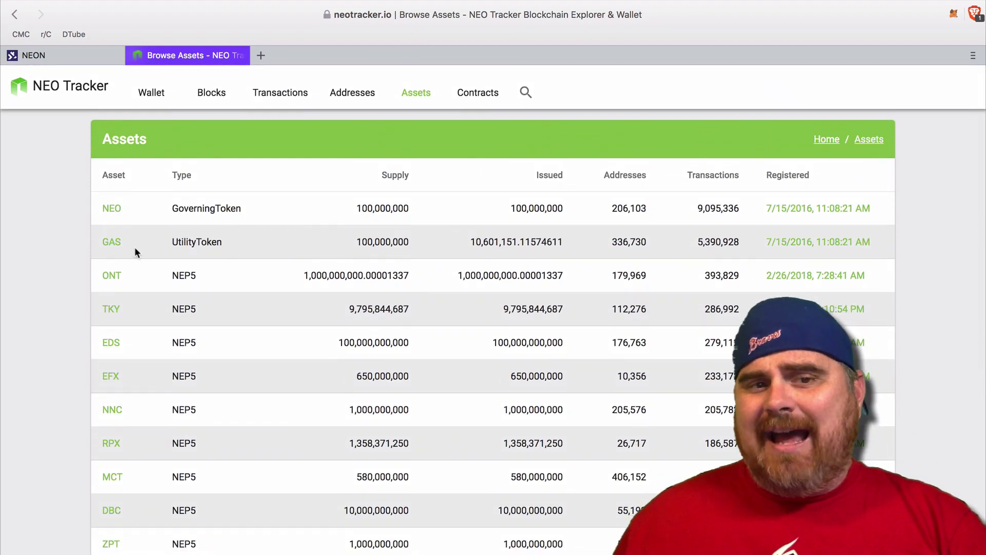
scroll(190, 262, "down", 7)
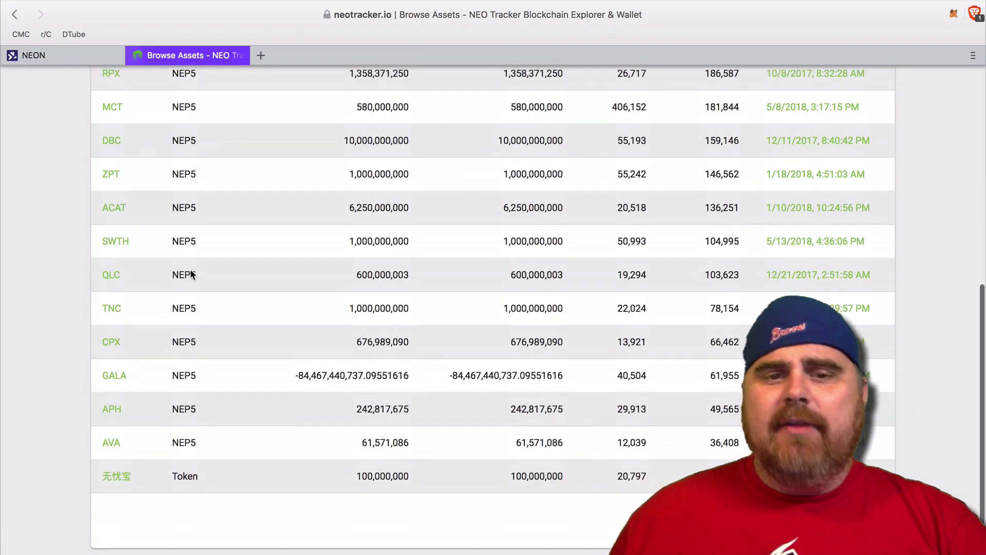
scroll(191, 272, "up", 7)
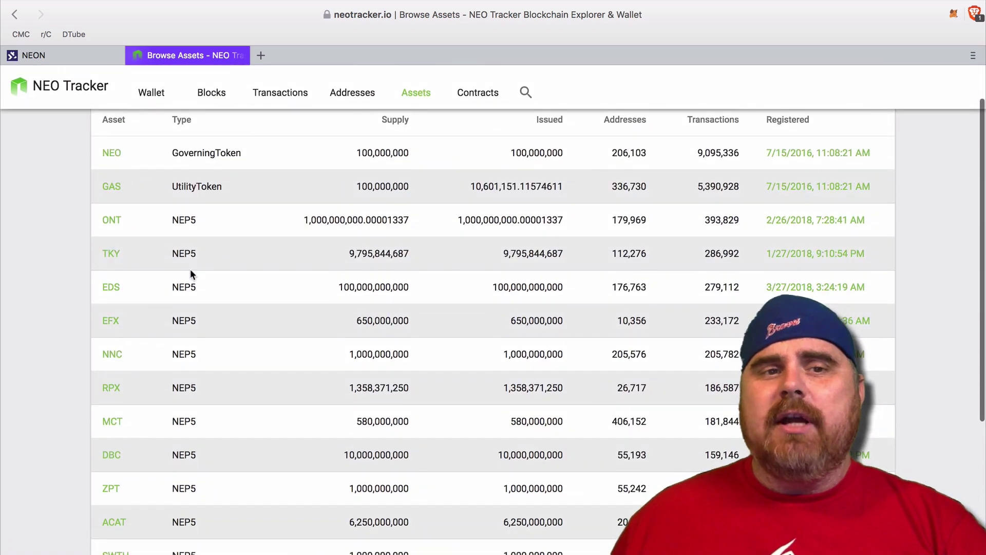
Open the ONT asset's details and copy its script hash
left_click(111, 219)
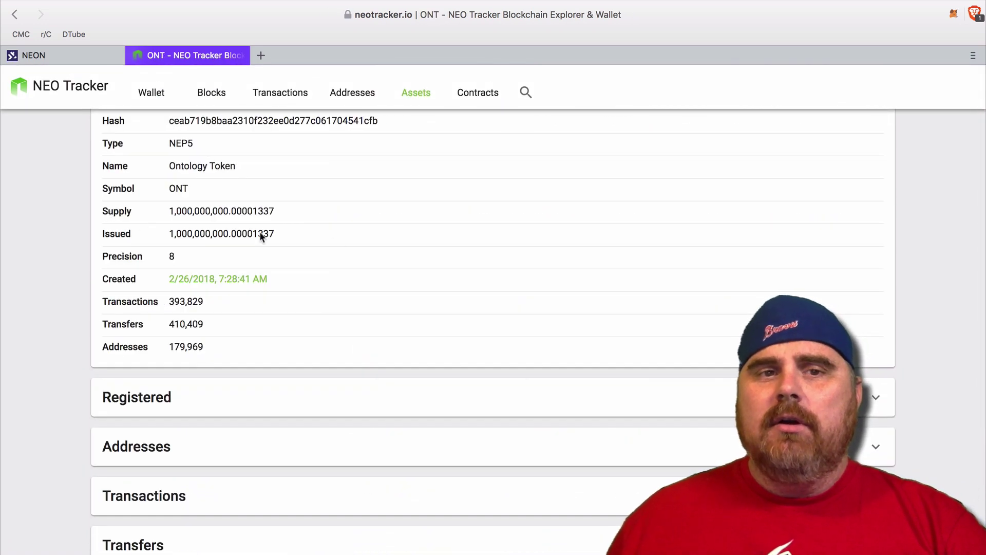
scroll(340, 235, "up", 2)
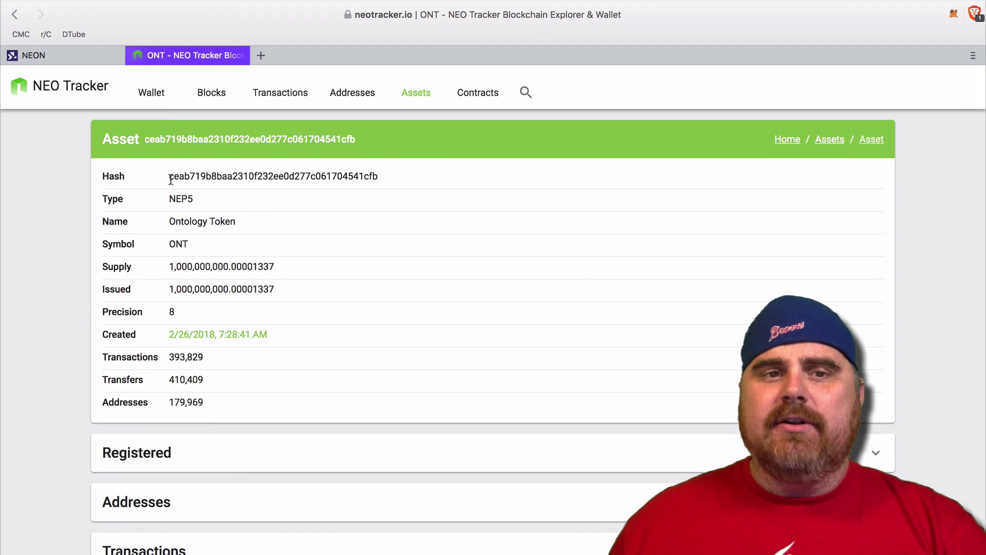
left_click_drag(171, 180, 392, 178)
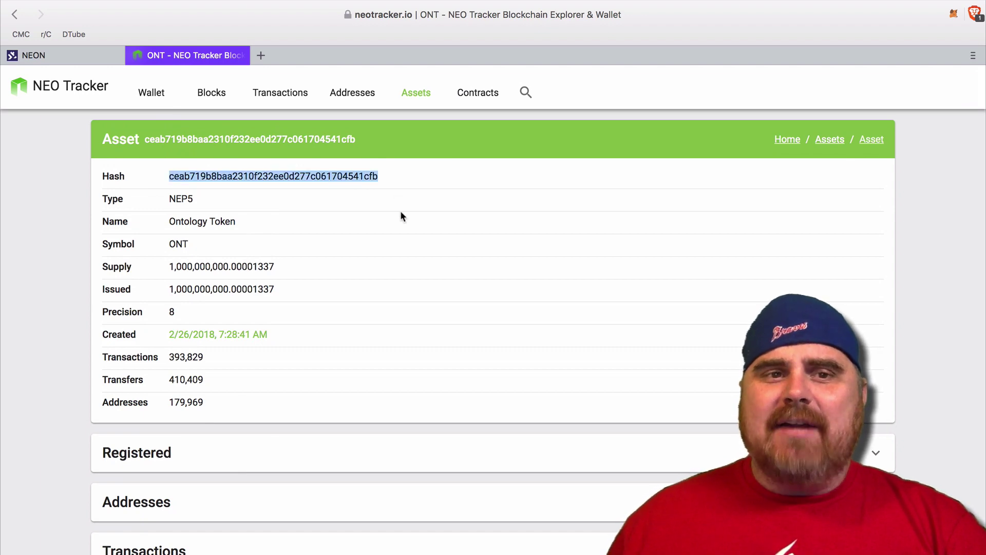
key("super+c")
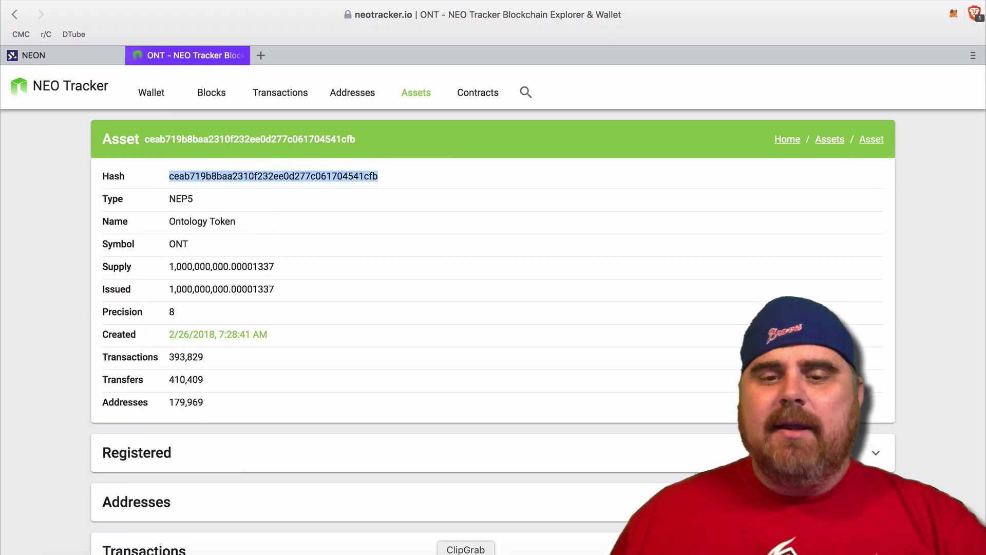
Switch back to the Neon wallet and look through the script hashes in the managed tokens list
key("super+Tab")
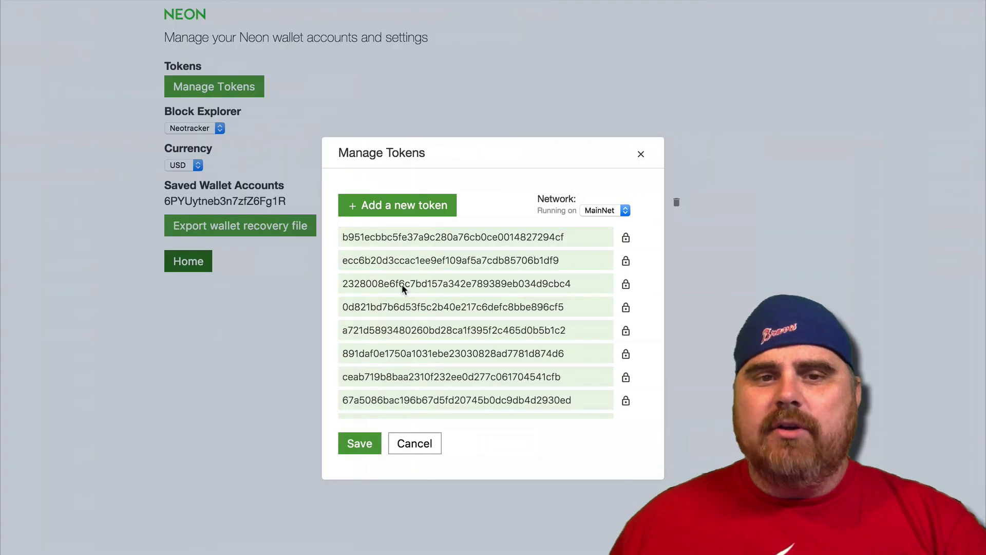
scroll(401, 285, "down", 3)
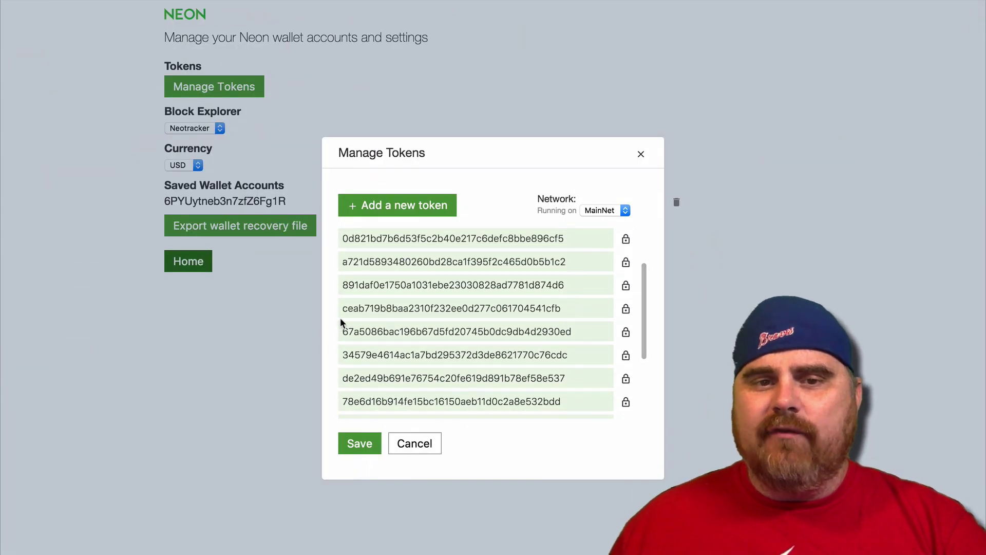
scroll(598, 323, "down", 5)
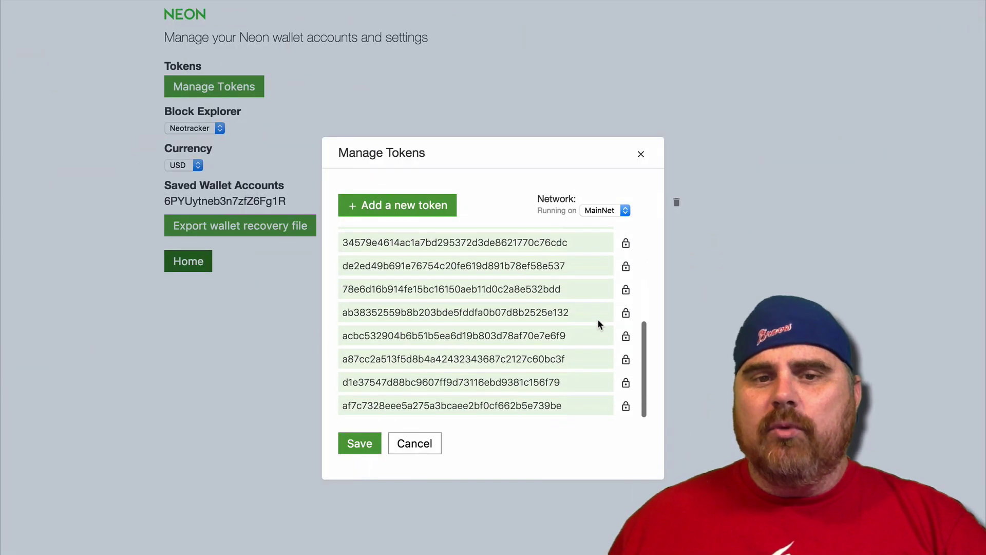
scroll(598, 325, "up", 8)
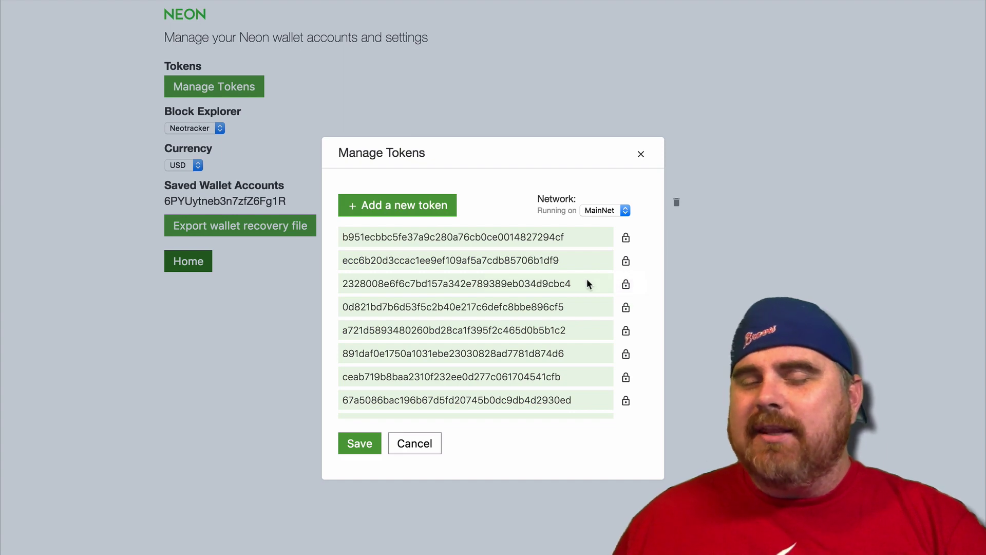
Remove the empty script hash entry at the end of the token list and save the list
scroll(589, 284, "down", 10)
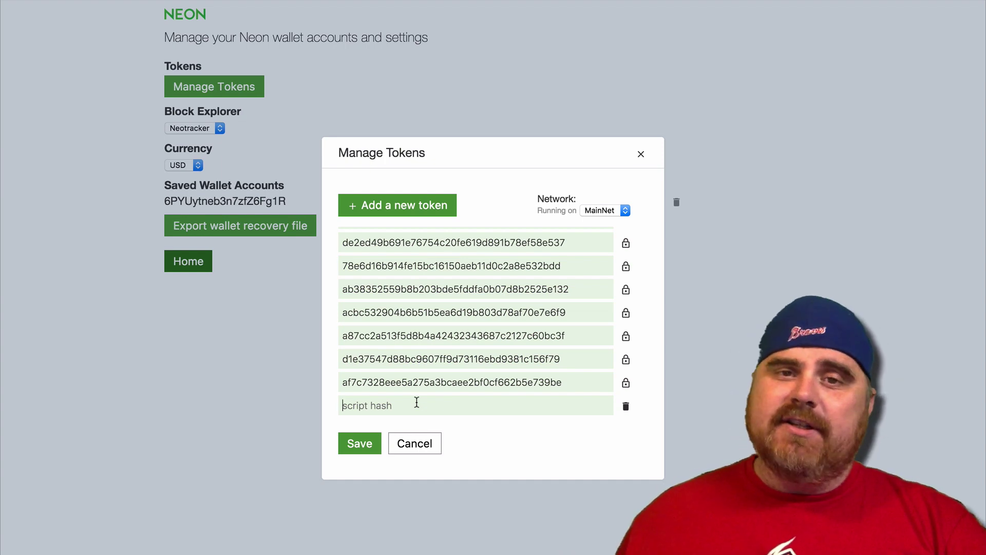
left_click(625, 407)
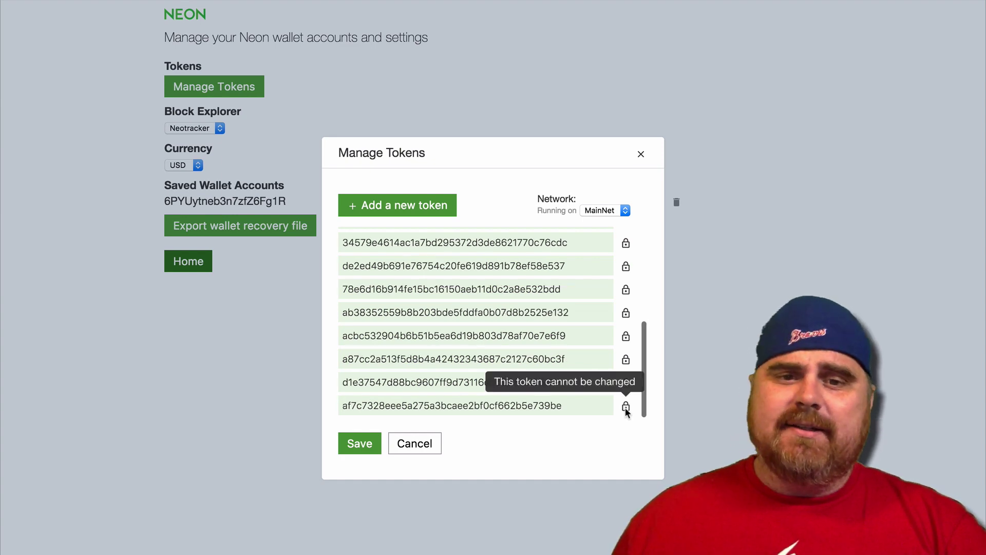
left_click(360, 445)
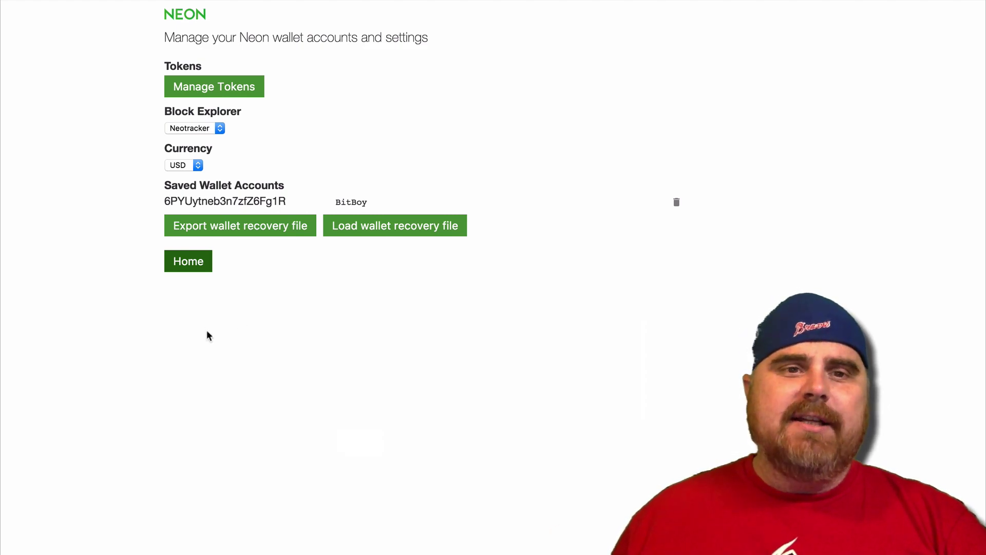
Return to the wallet's start page and log in again with the private key
left_click(175, 267)
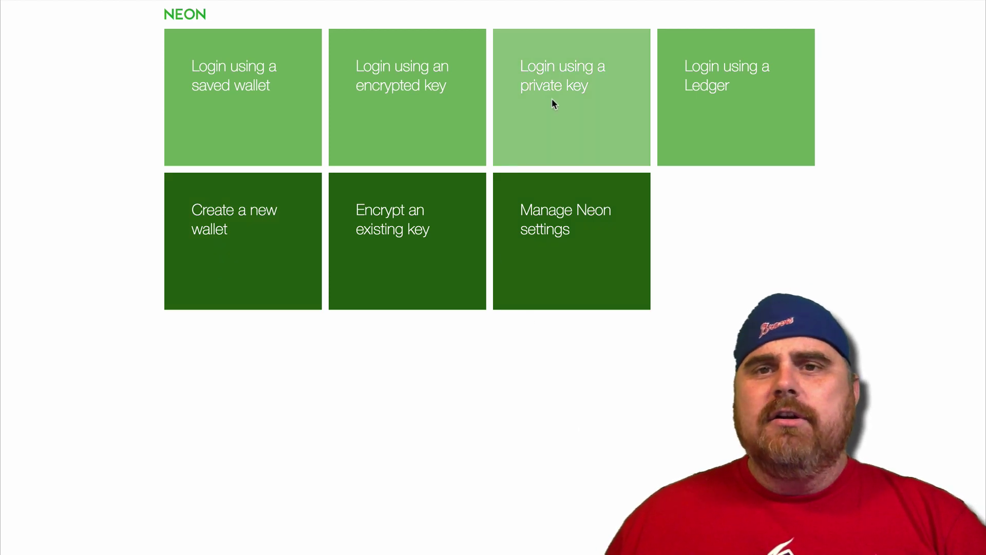
left_click(552, 103)
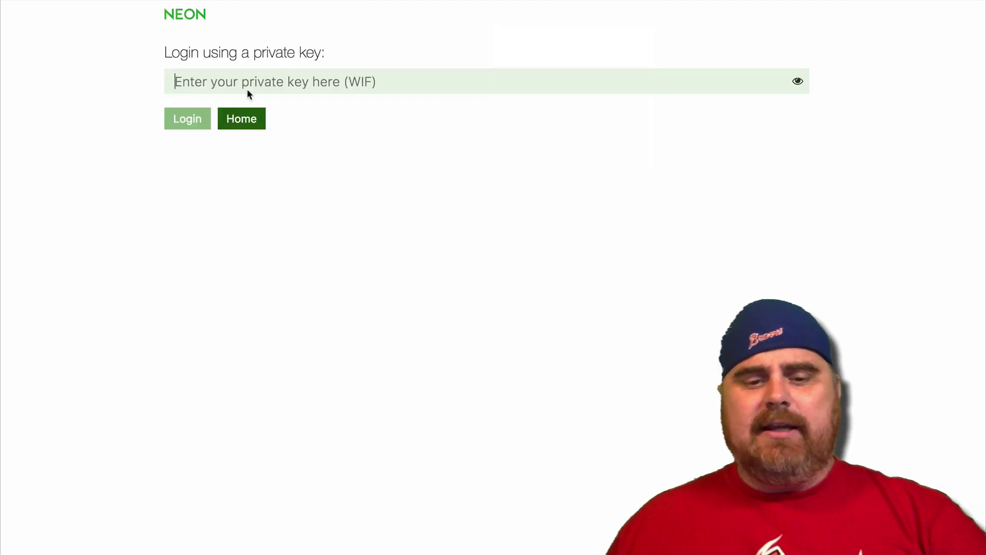
key("super+v")
left_click(174, 123)
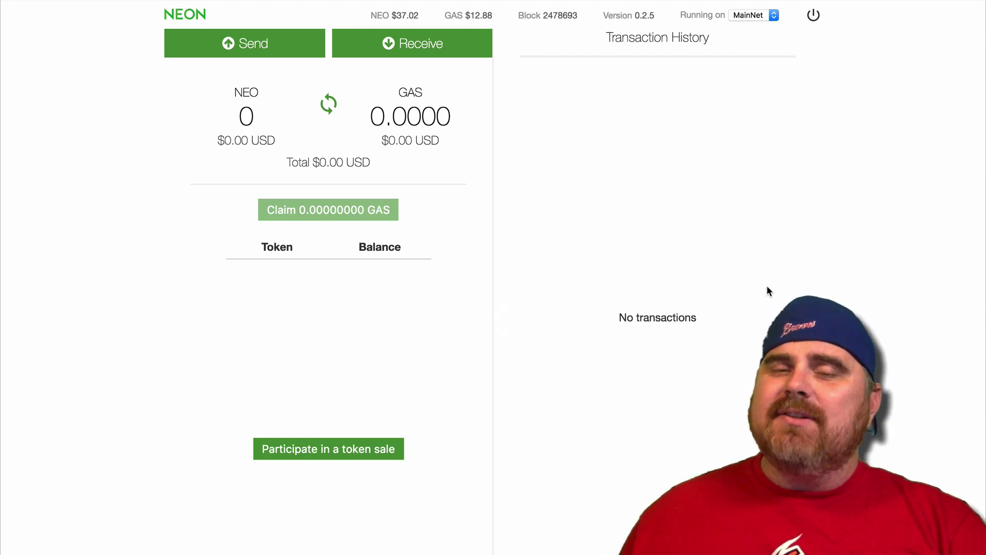
Open the incoming 12 NEO transaction from the wallet's transaction history to view its details on NEO Tracker
mouse_move(712, 4)
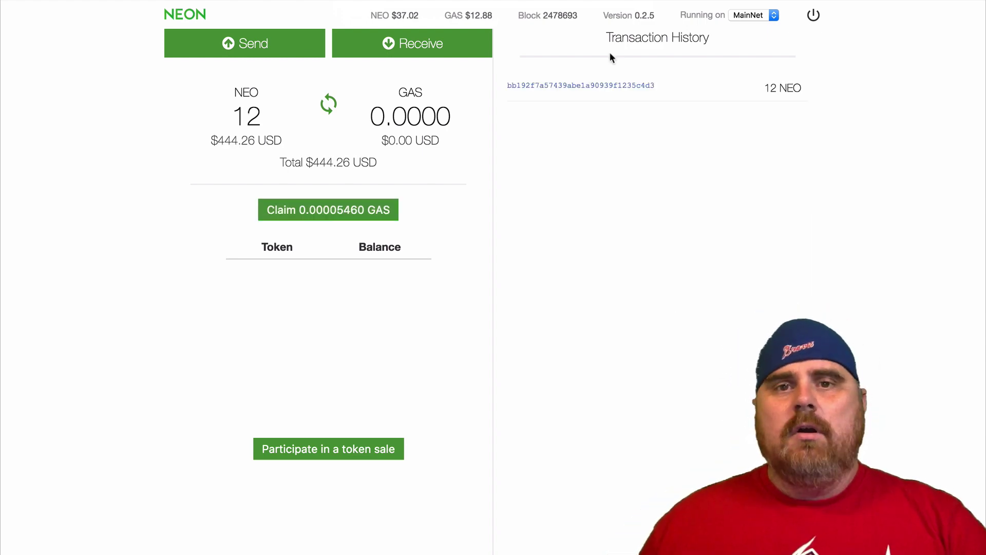
left_click(589, 85)
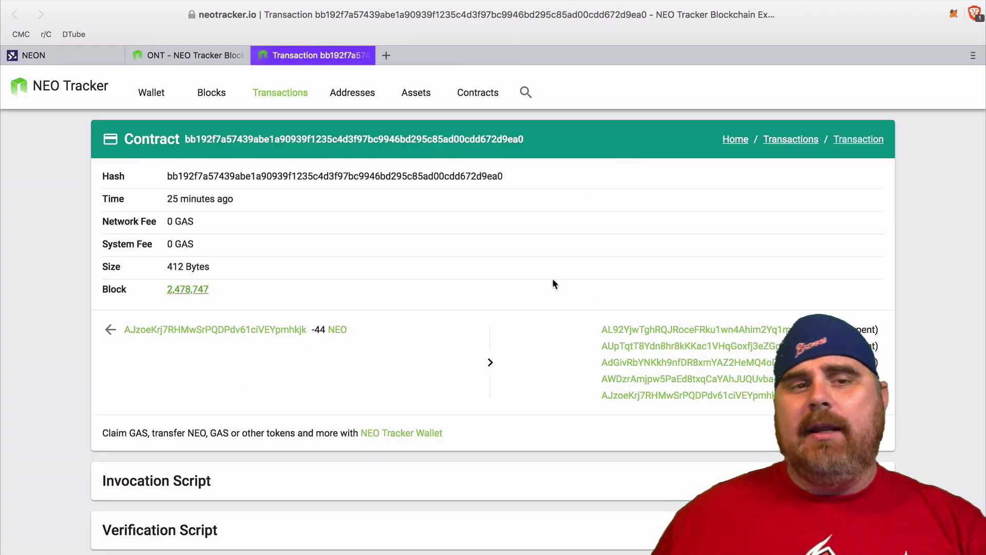
Switch back to the Neon wallet and claim the GAS available from the NEO balance
mouse_move(772, 5)
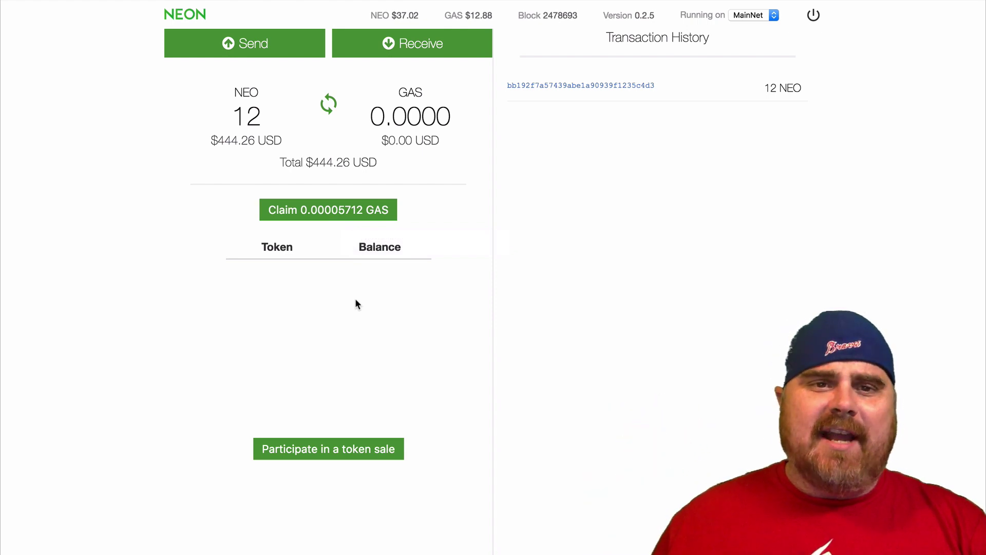
left_click(332, 213)
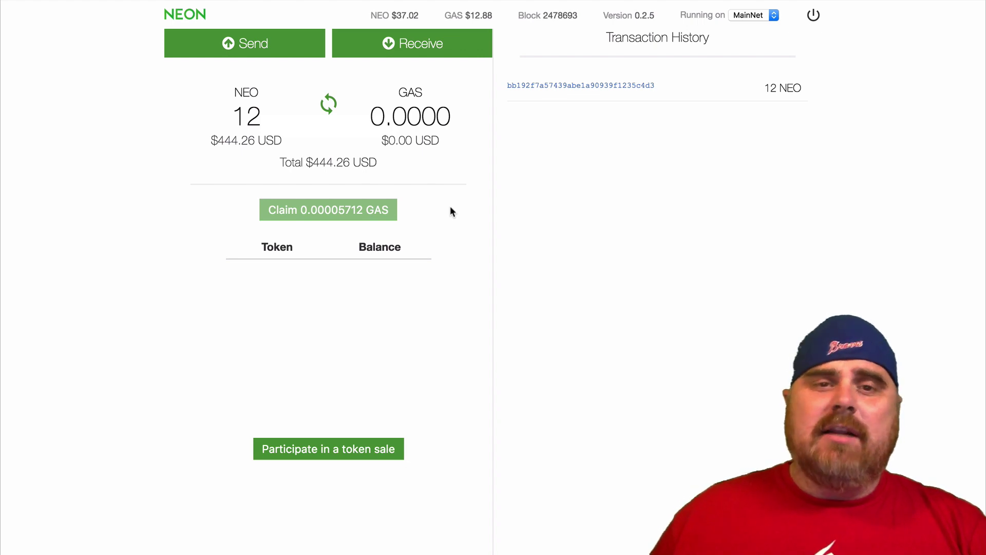
mouse_move(395, 120)
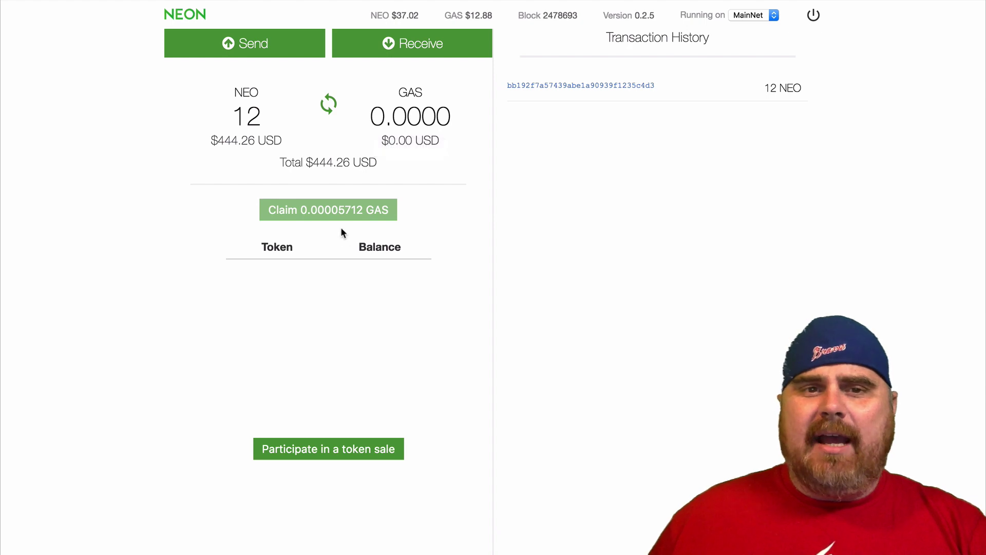
mouse_move(332, 215)
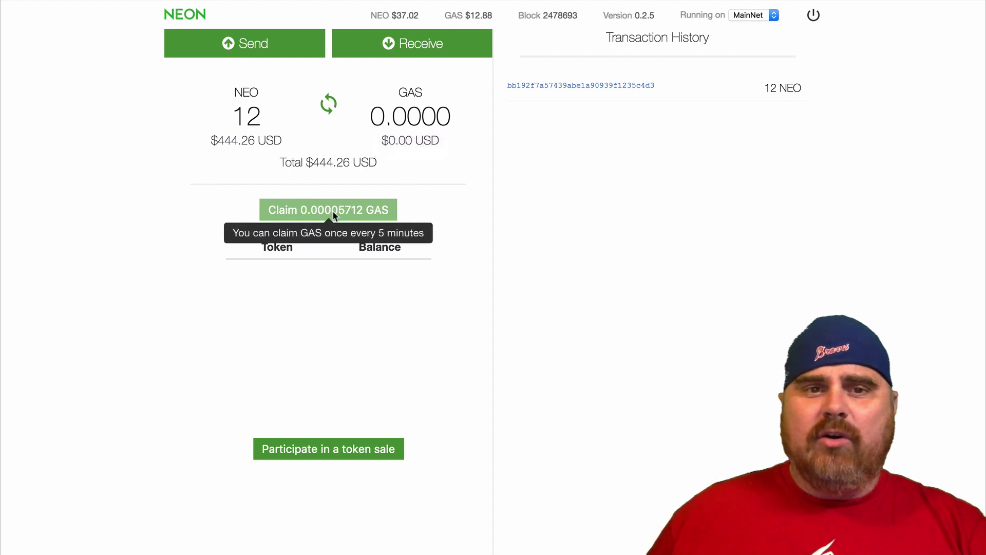